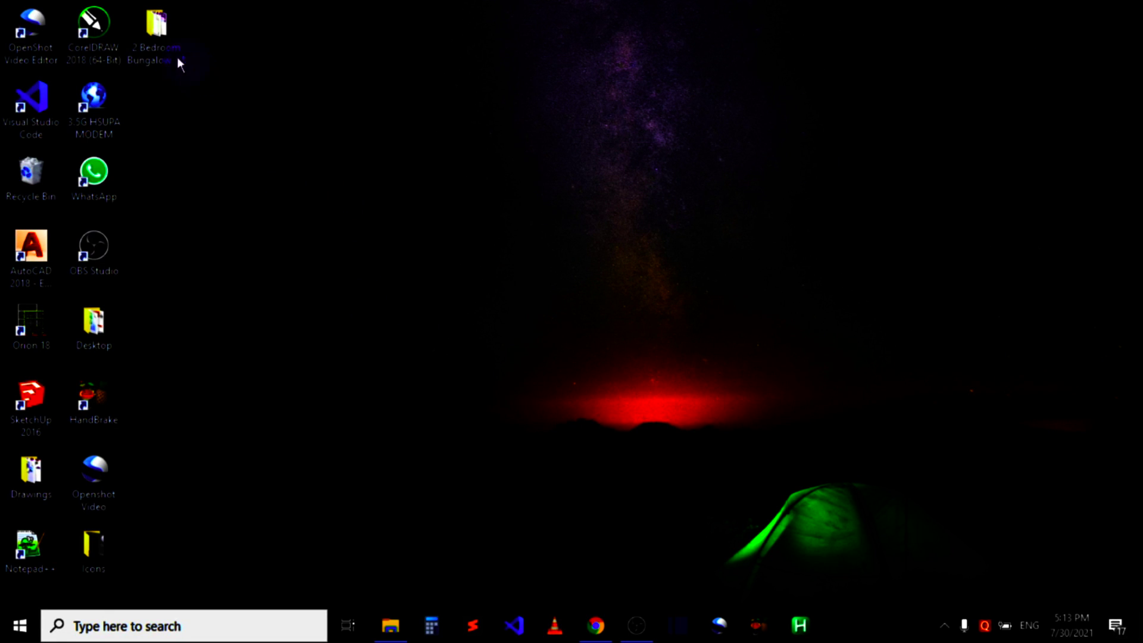
Step: Open the '2 Bedroom Bungalow - 1' folder on the desktop to list its drawing files
{"action": "double_click", "coordinate": [160, 48]}
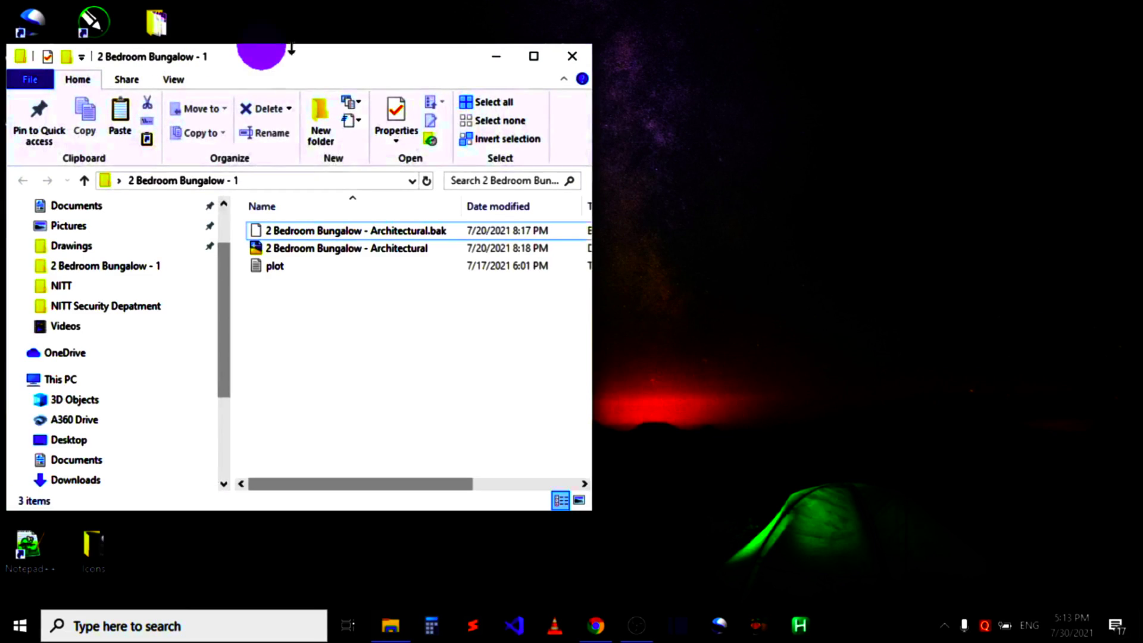
Step: Maximize the folder window and open the 2 Bedroom Bungalow - Architectural DWG in AutoCAD
{"action": "left_click", "coordinate": [536, 57]}
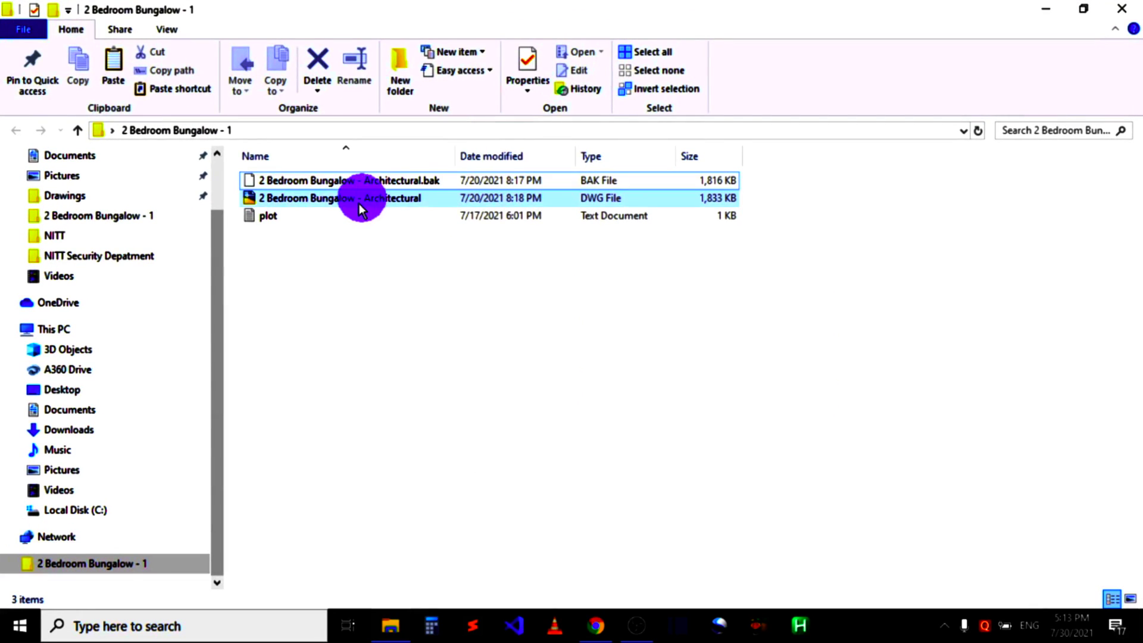
{"action": "left_click", "coordinate": [340, 198]}
{"action": "double_click", "coordinate": [331, 198]}
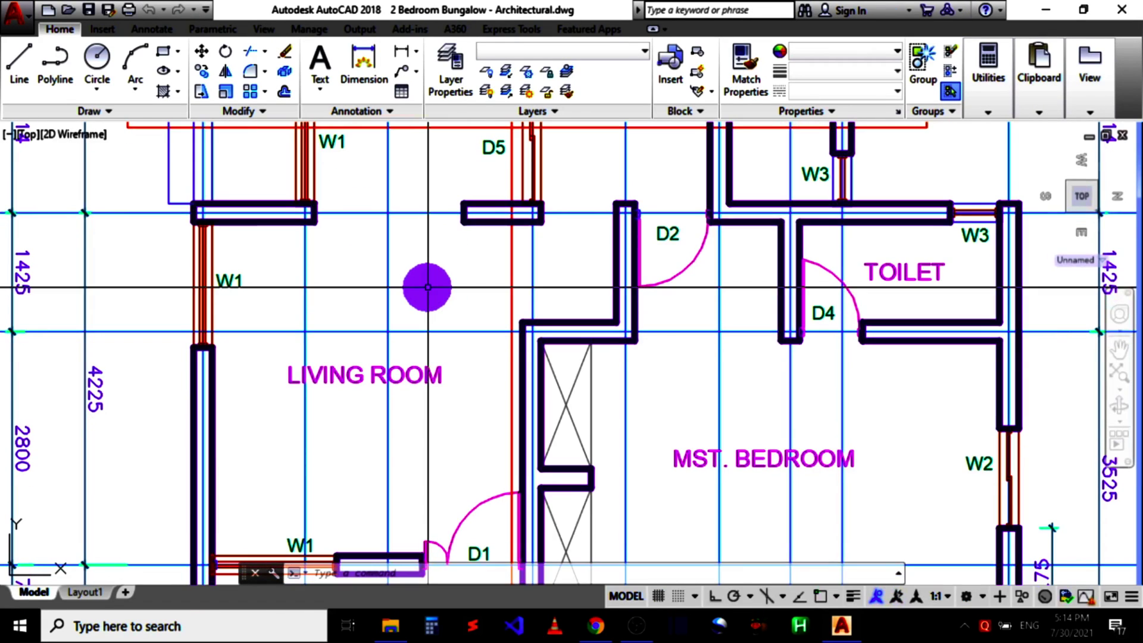
{"action": "scroll", "coordinate": [415, 300], "scroll_direction": "down", "scroll_amount": 2}
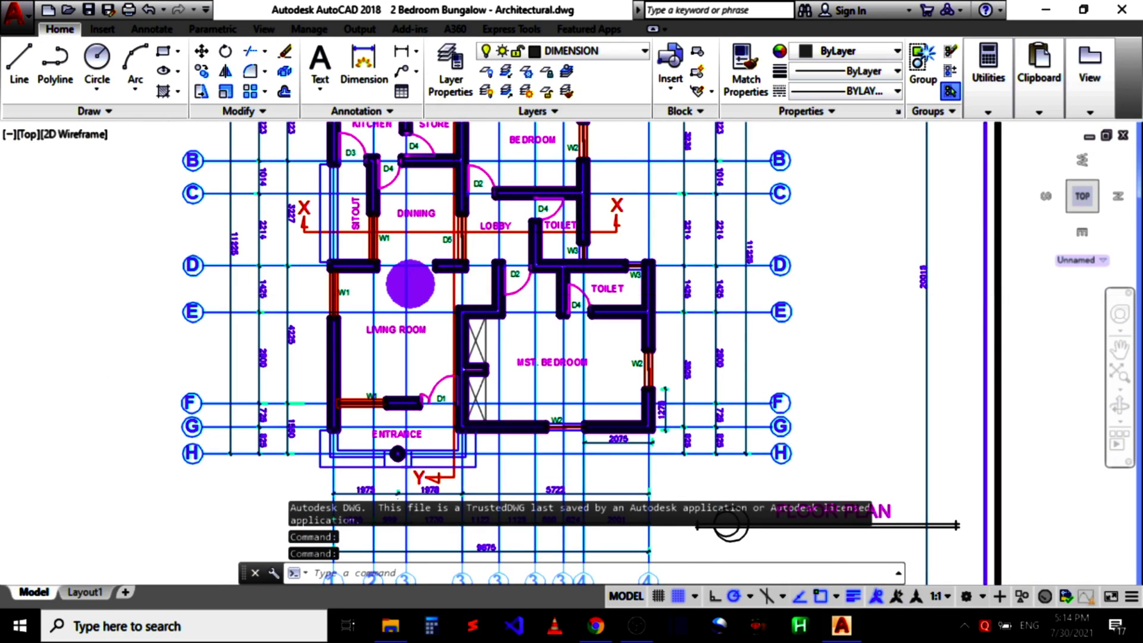
{"action": "scroll", "coordinate": [415, 299], "scroll_direction": "down", "scroll_amount": 2}
{"action": "scroll", "coordinate": [416, 300], "scroll_direction": "down", "scroll_amount": 2}
{"action": "scroll", "coordinate": [421, 288], "scroll_direction": "down", "scroll_amount": 2}
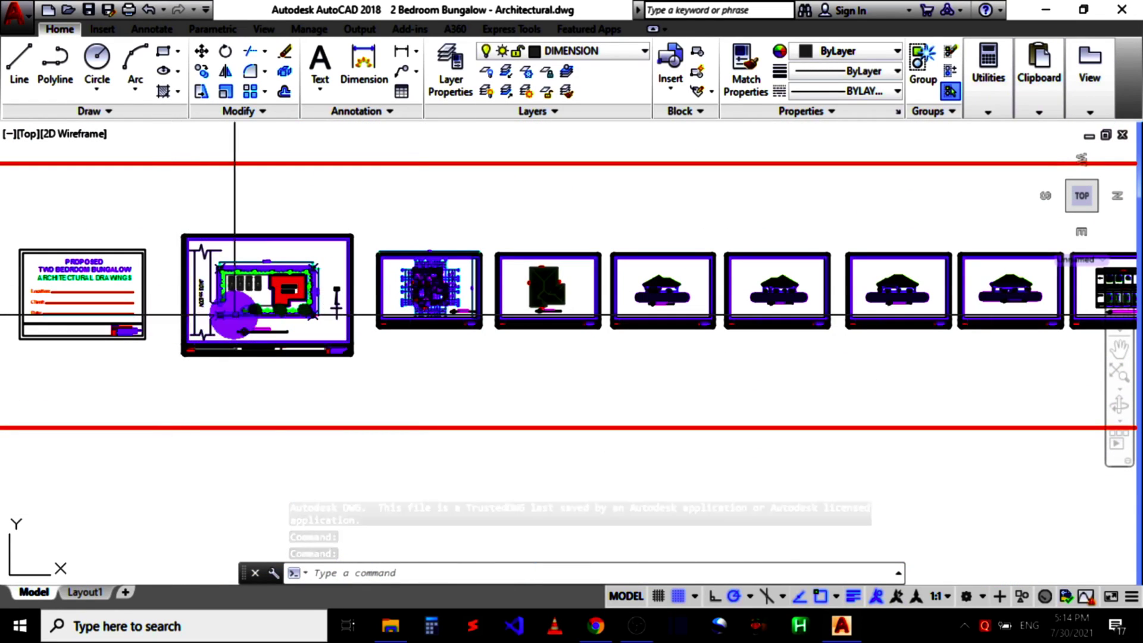
{"action": "scroll", "coordinate": [296, 303], "scroll_direction": "up", "scroll_amount": 3}
{"action": "scroll", "coordinate": [295, 304], "scroll_direction": "up", "scroll_amount": 2}
{"action": "scroll", "coordinate": [296, 304], "scroll_direction": "down", "scroll_amount": 4}
{"action": "scroll", "coordinate": [384, 295], "scroll_direction": "up", "scroll_amount": 3}
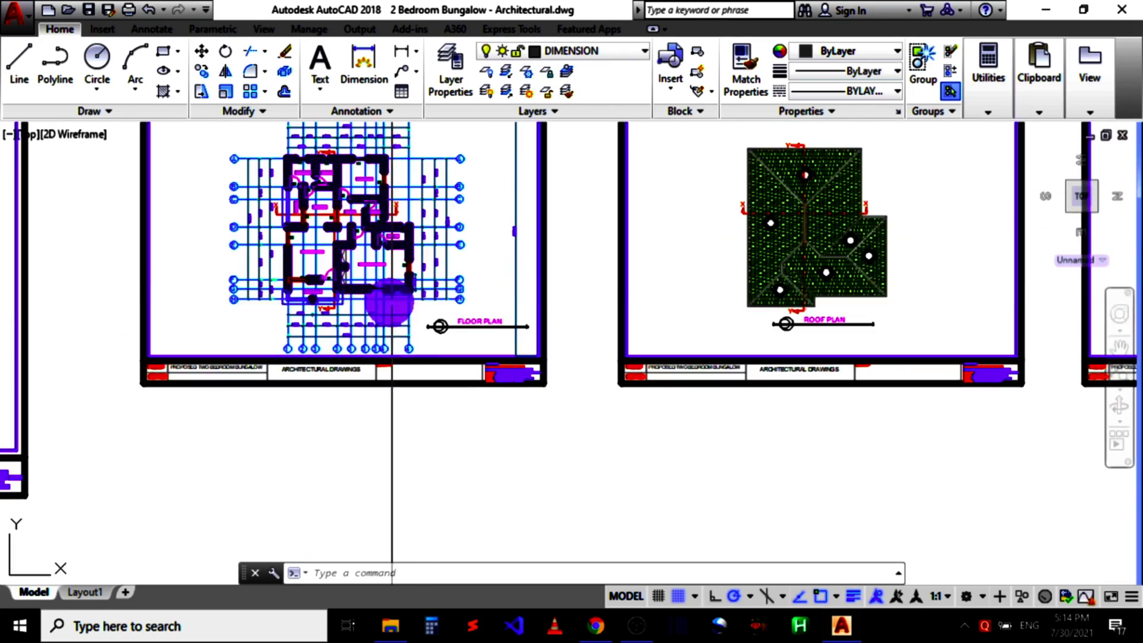
{"action": "scroll", "coordinate": [393, 304], "scroll_direction": "down", "scroll_amount": 1}
{"action": "scroll", "coordinate": [362, 255], "scroll_direction": "up", "scroll_amount": 3}
{"action": "scroll", "coordinate": [362, 254], "scroll_direction": "down", "scroll_amount": 3}
{"action": "scroll", "coordinate": [429, 296], "scroll_direction": "down", "scroll_amount": 3}
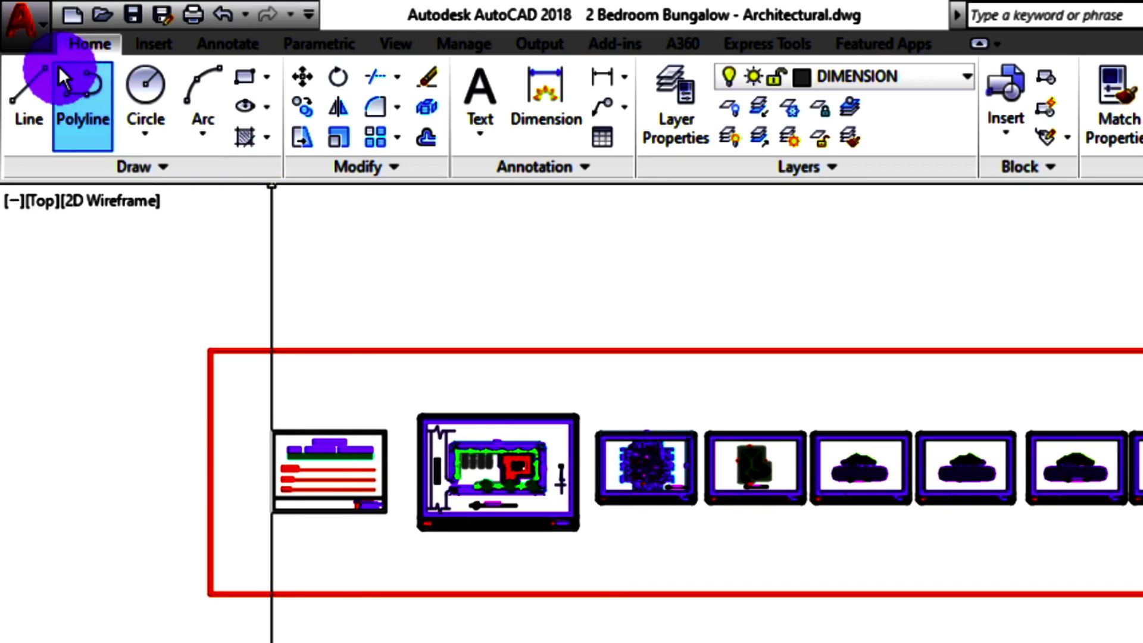
Step: Bring up the AutoCAD Application menu with its file options
{"action": "left_click", "coordinate": [29, 34]}
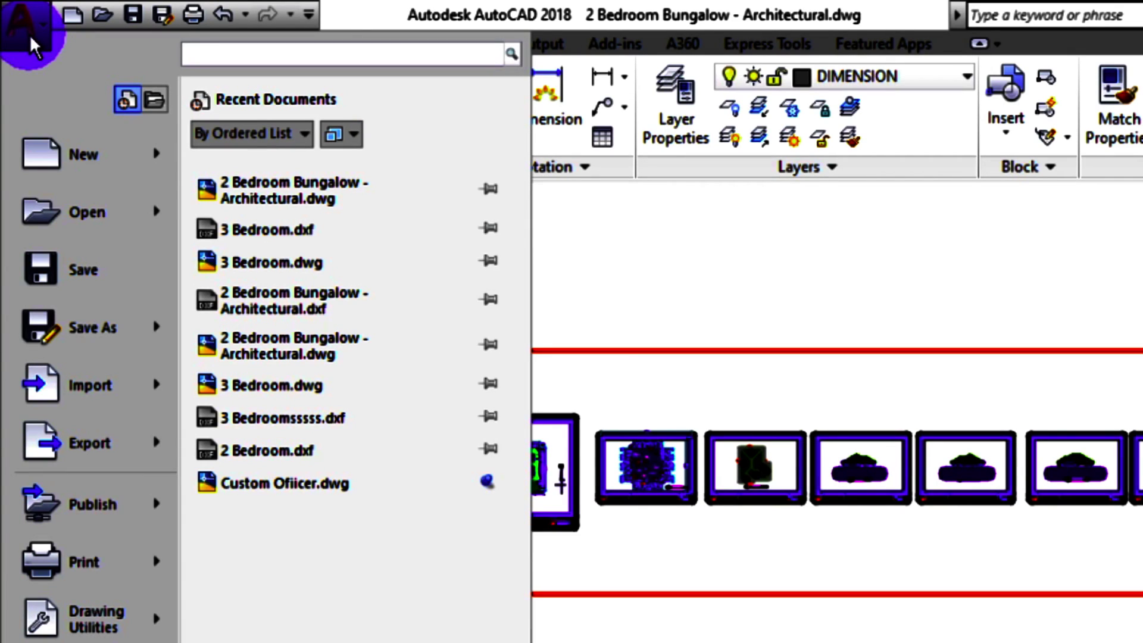
Step: Save As to the Desktop named 'Two Bedroom' and pick the AutoCAD 2010/LT2010 DXF format
{"action": "left_click", "coordinate": [85, 326]}
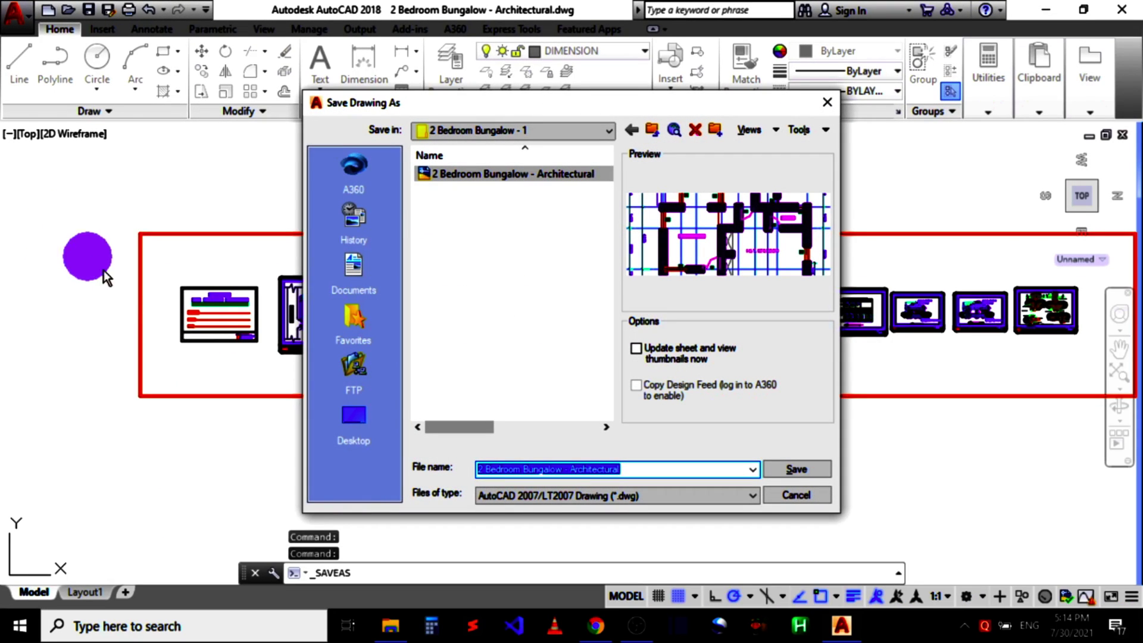
{"action": "left_click", "coordinate": [347, 420]}
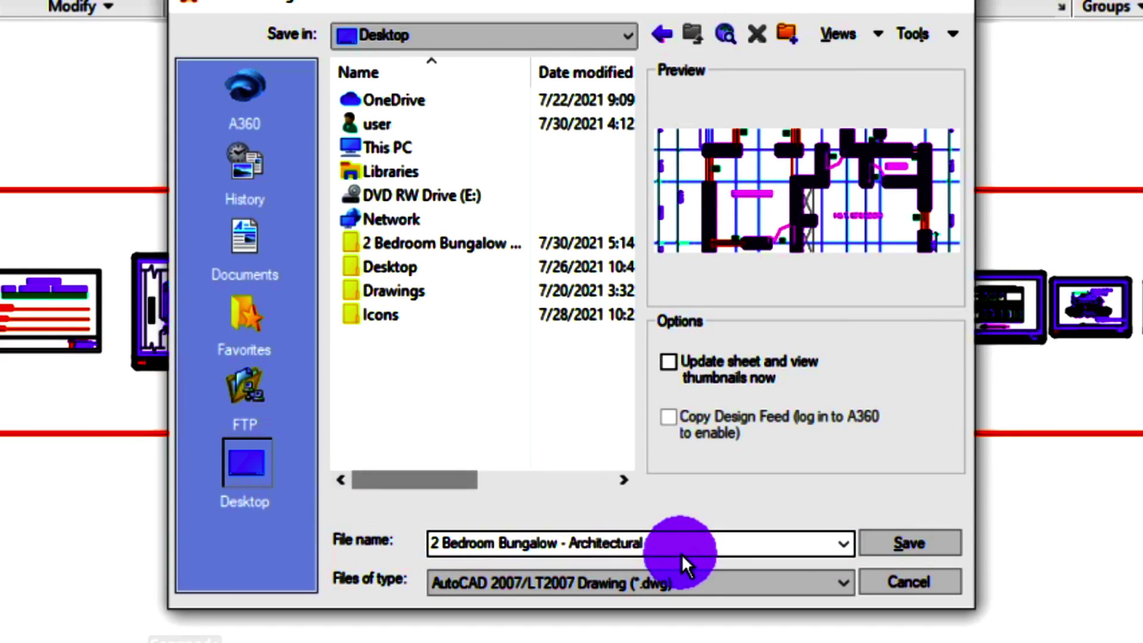
{"action": "left_click", "coordinate": [661, 542]}
{"action": "left_click_drag", "start_coordinate": [662, 543], "coordinate": [432, 542]}
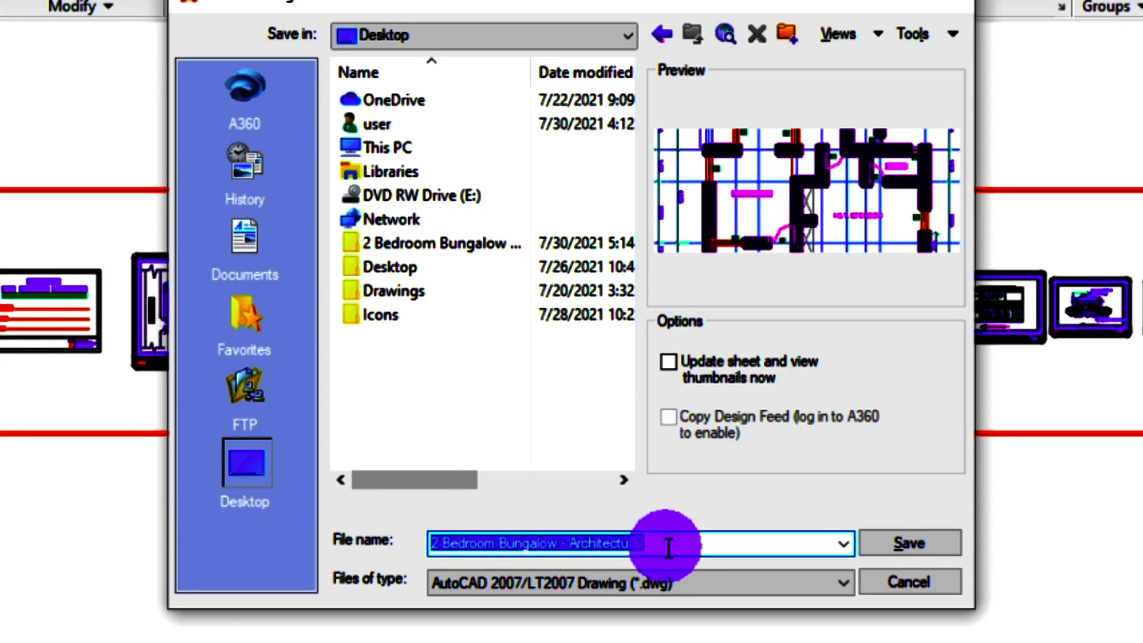
{"action": "type", "text": "Two "}
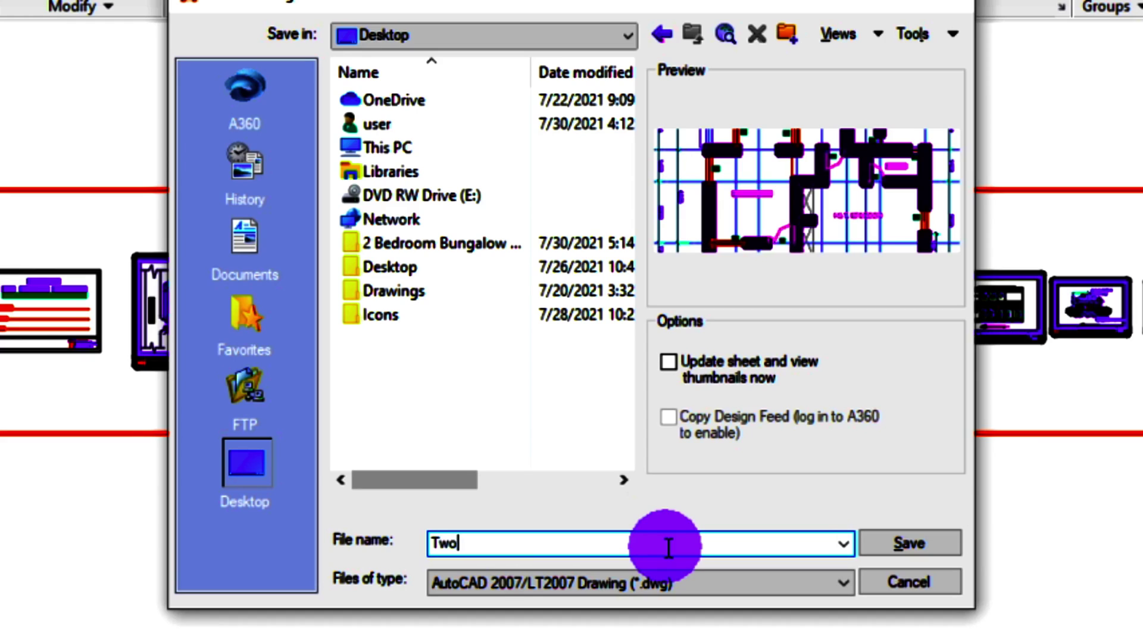
{"action": "type", "text": "Bedroom"}
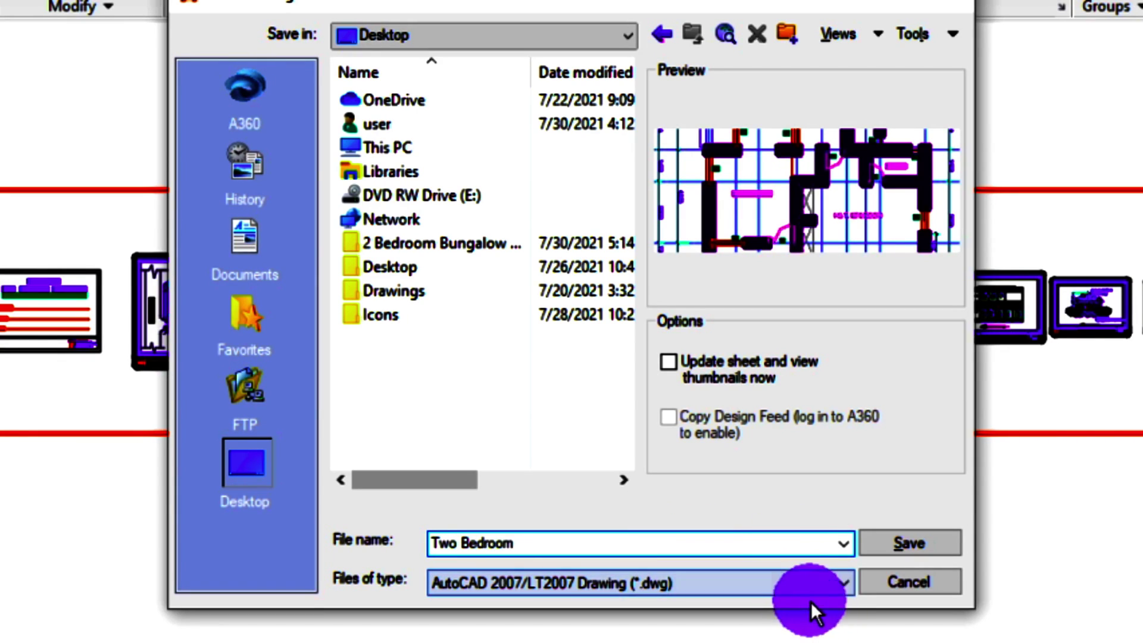
{"action": "left_click", "coordinate": [782, 585]}
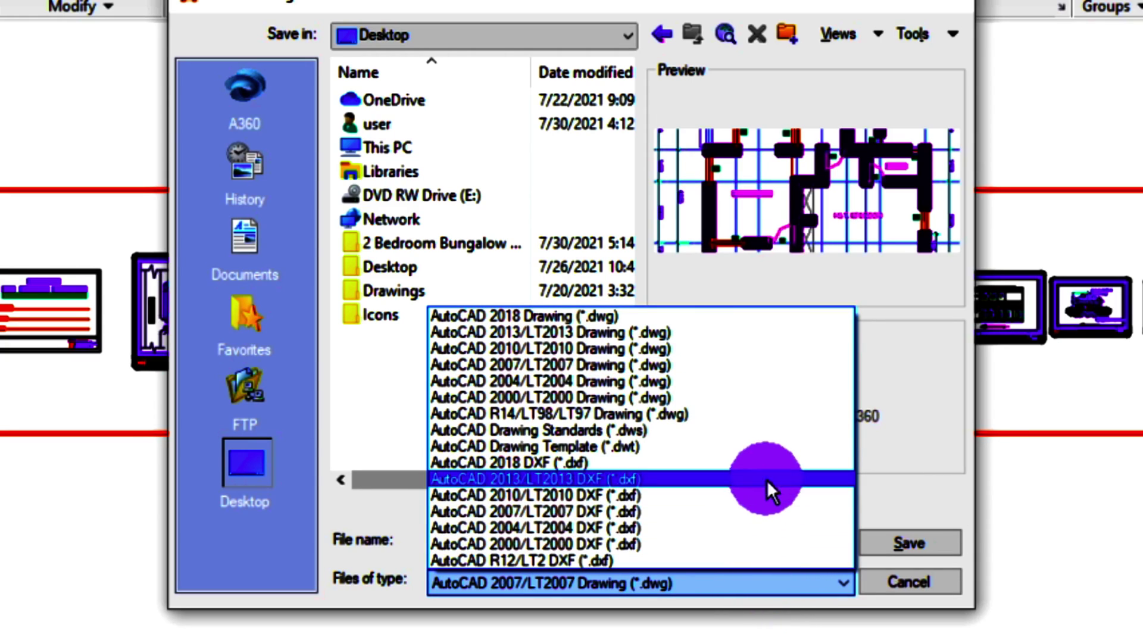
{"action": "left_click", "coordinate": [700, 497]}
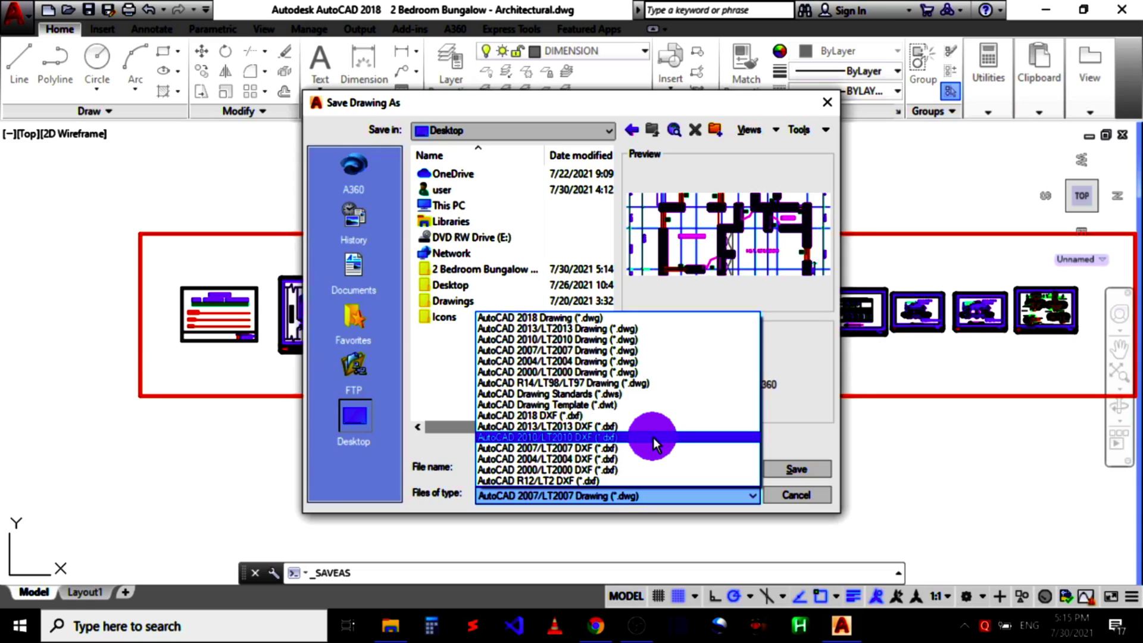
Step: Save the copy as Two Bedroom.dxf, quit AutoCAD without resaving, and close the file browser
{"action": "left_click", "coordinate": [695, 495]}
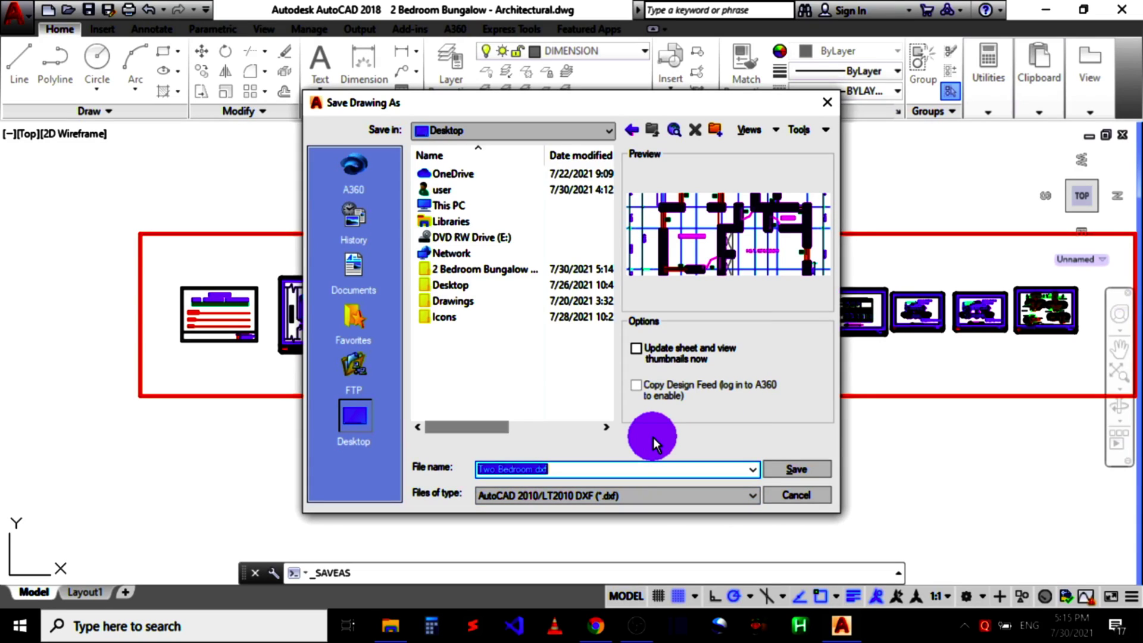
{"action": "left_click", "coordinate": [794, 465]}
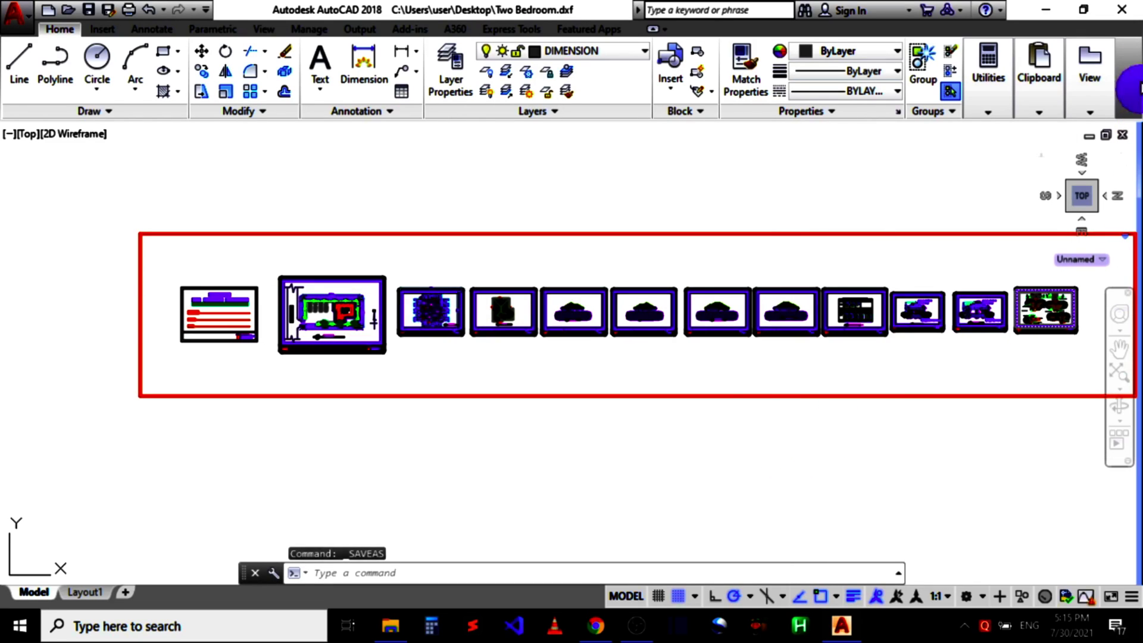
{"action": "left_click", "coordinate": [1117, 12]}
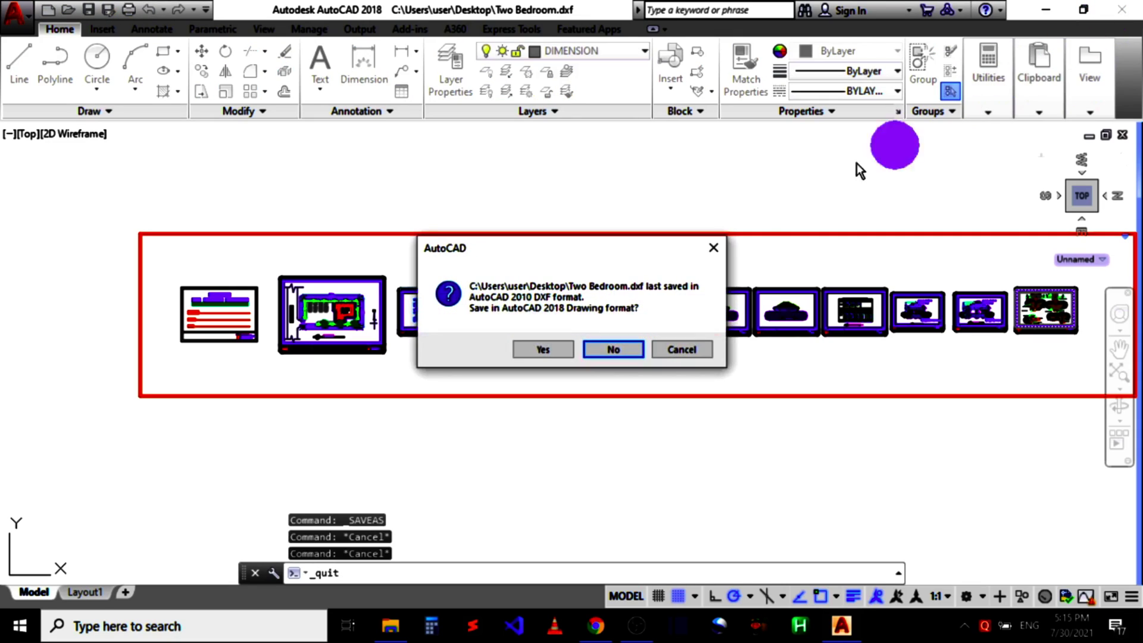
{"action": "left_click", "coordinate": [611, 349]}
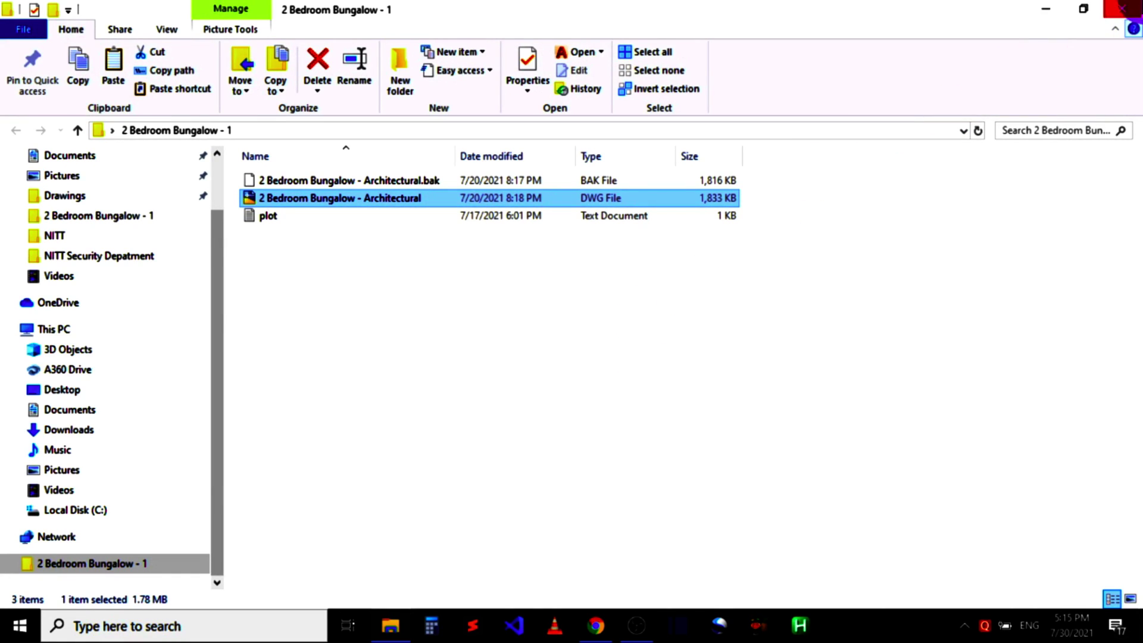
{"action": "left_click", "coordinate": [1127, 11]}
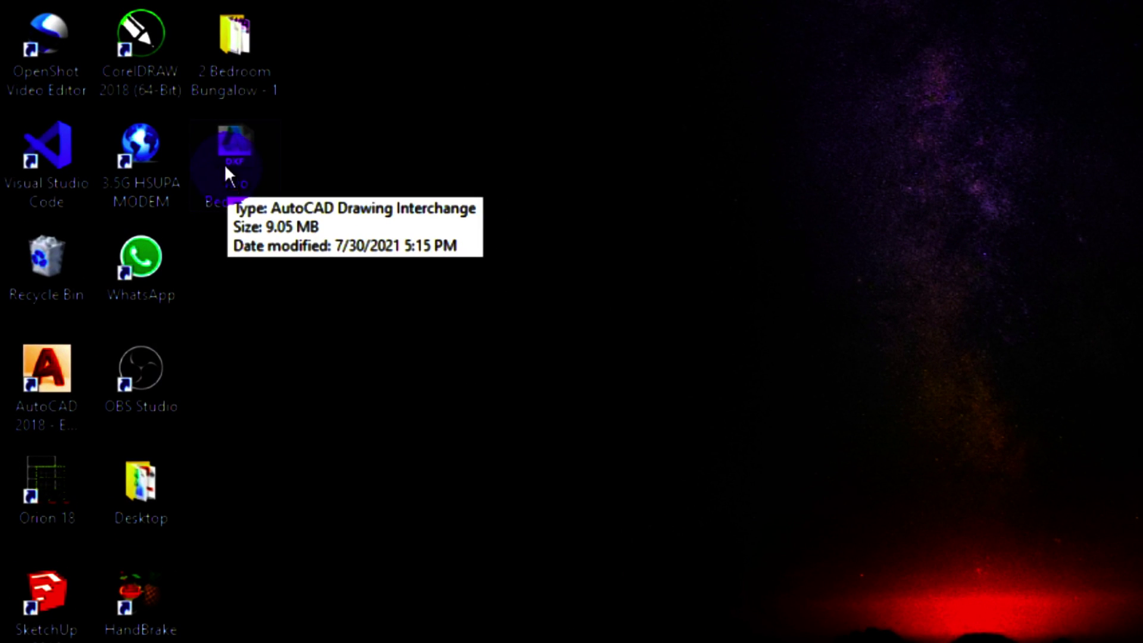
Step: Open Two Bedroom.dxf from the desktop and decline opening it read-only
{"action": "left_click", "coordinate": [243, 157]}
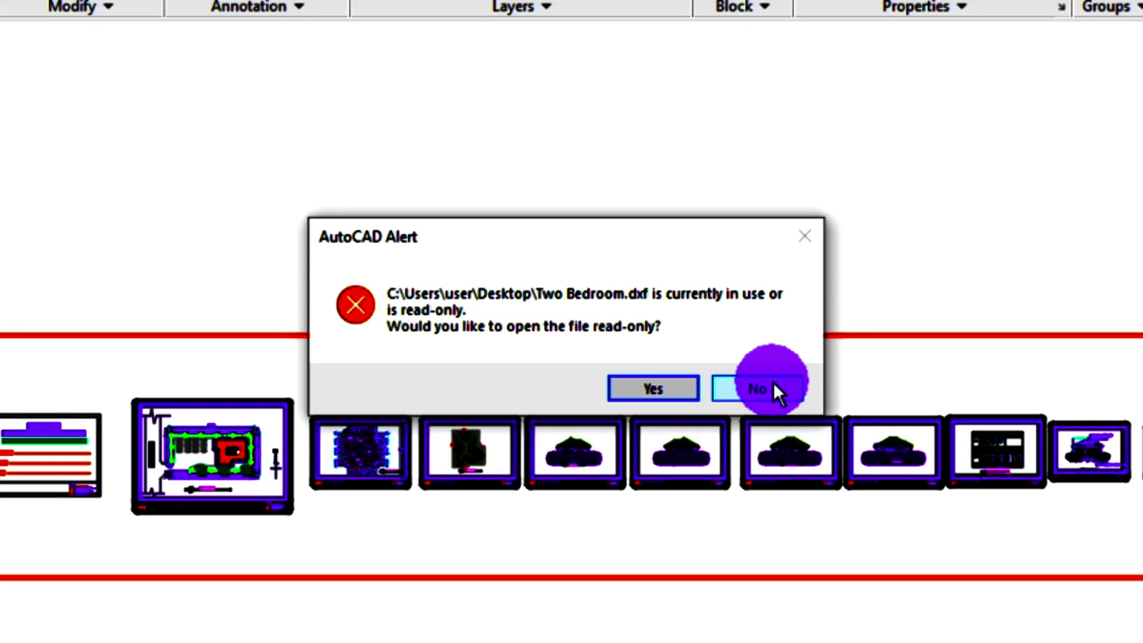
{"action": "left_click", "coordinate": [772, 381]}
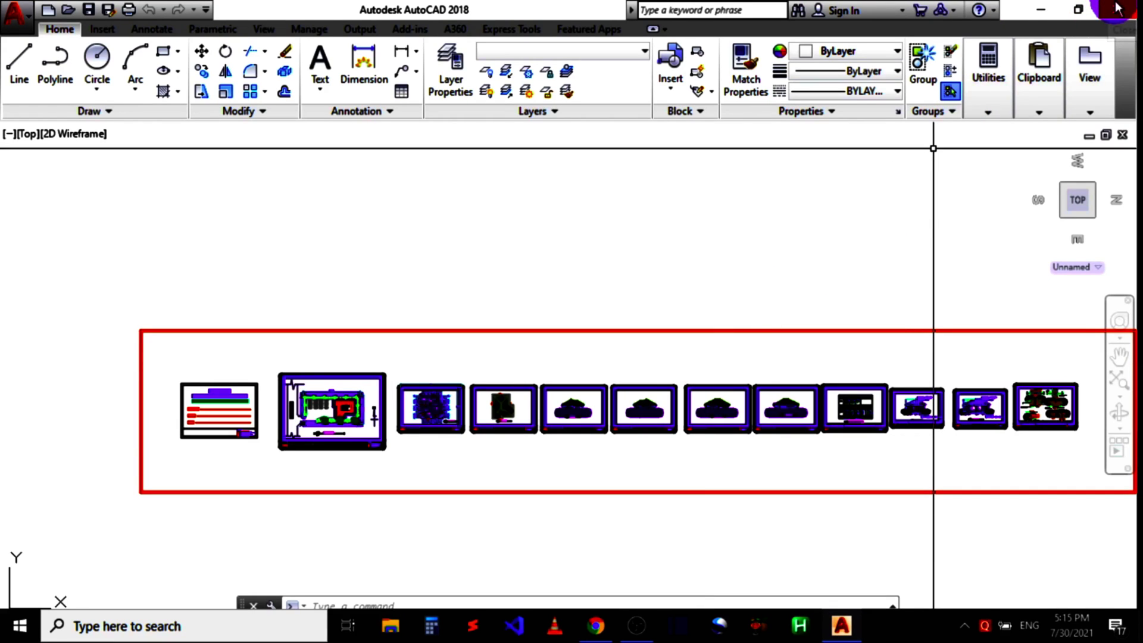
Step: Close the open drawing to return to the Start page with recent documents
{"action": "left_click", "coordinate": [1122, 135]}
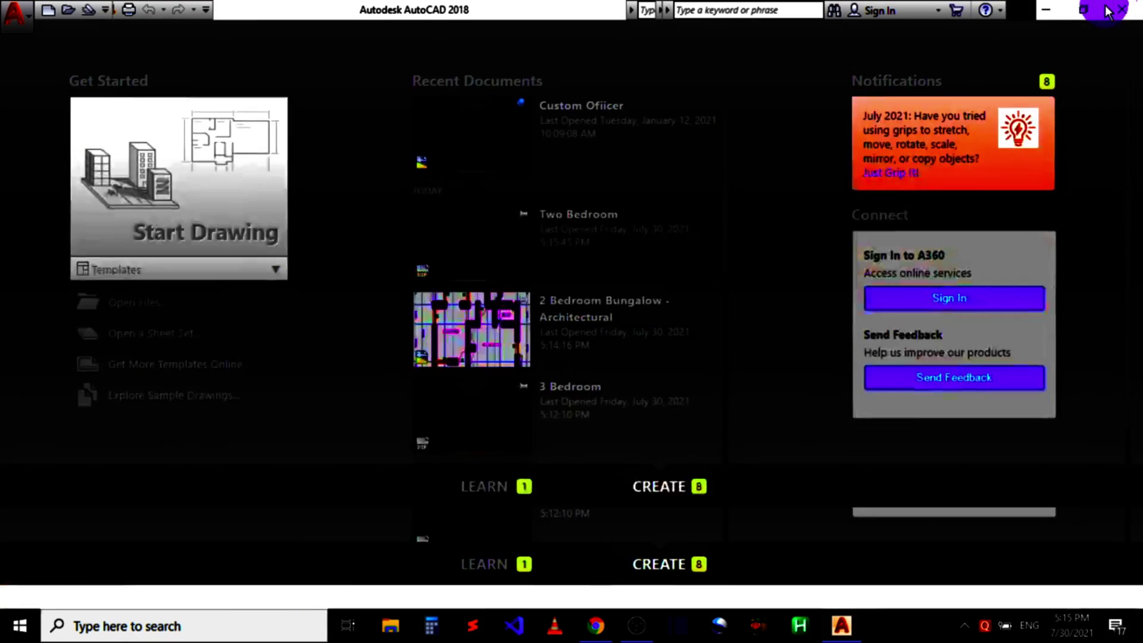
Step: Quit and relaunch AutoCAD 2018, then start the new blank drawing Drawing1
{"action": "left_click", "coordinate": [1122, 10]}
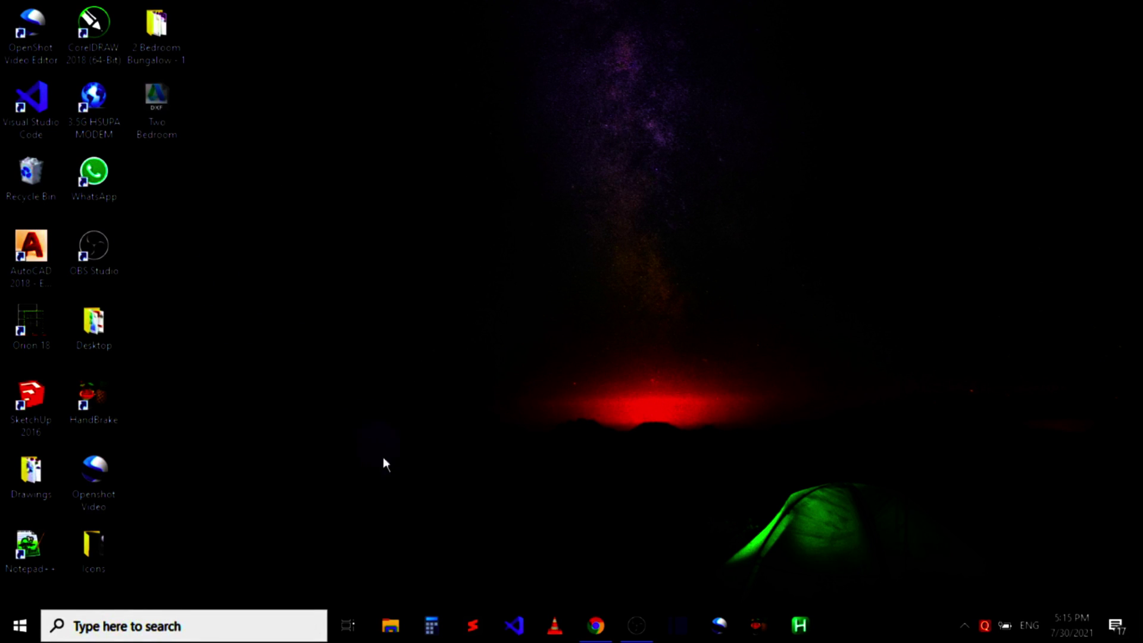
{"action": "double_click", "coordinate": [36, 254]}
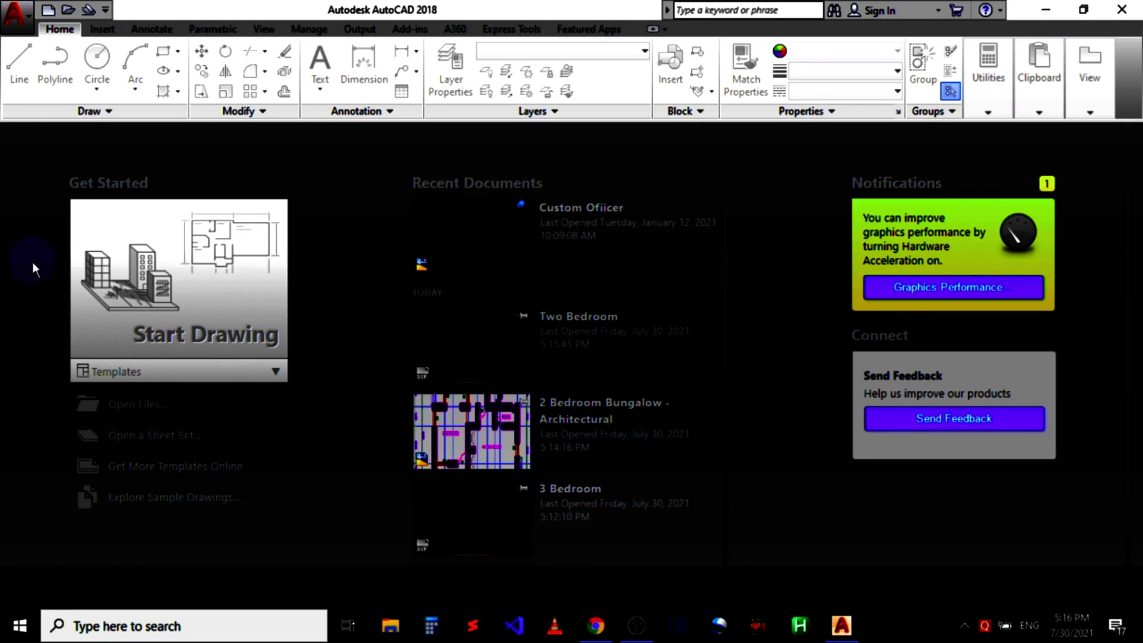
{"action": "left_click", "coordinate": [185, 286]}
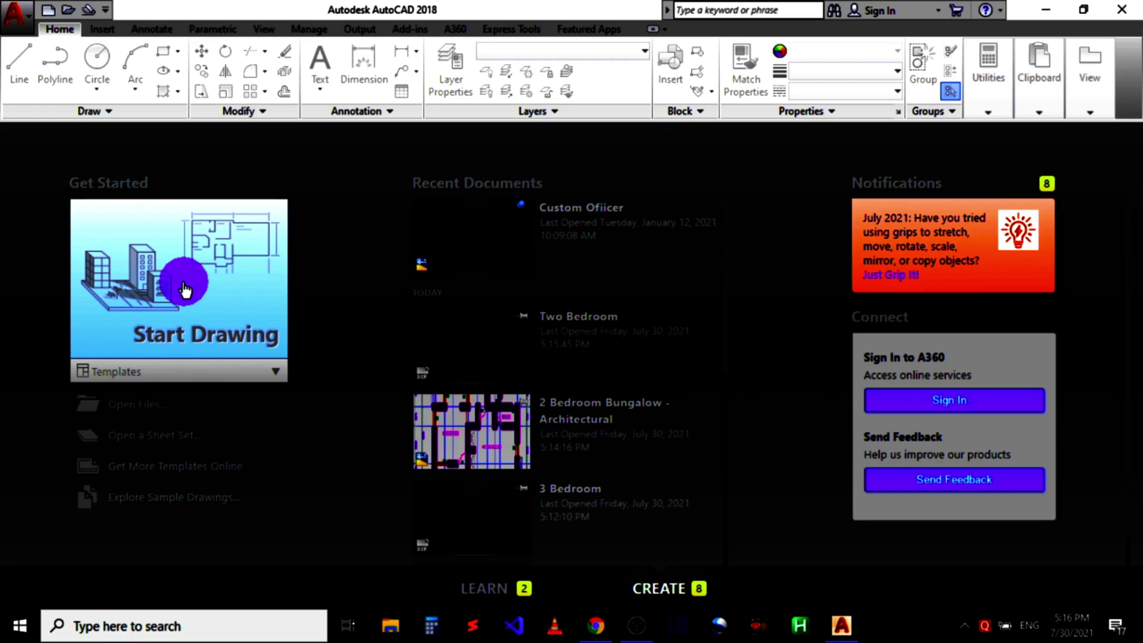
{"action": "left_click", "coordinate": [185, 286]}
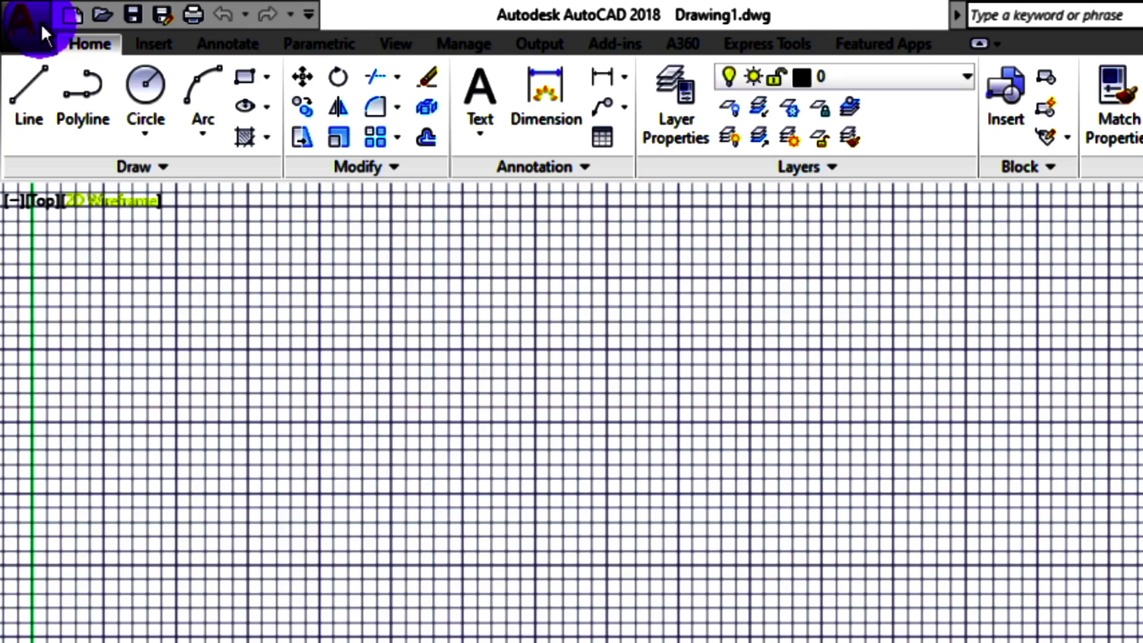
{"action": "left_click", "coordinate": [41, 23]}
Step: Open Two Bedroom.dxf from the Desktop using the DXF file-type filter
{"action": "left_click", "coordinate": [112, 208]}
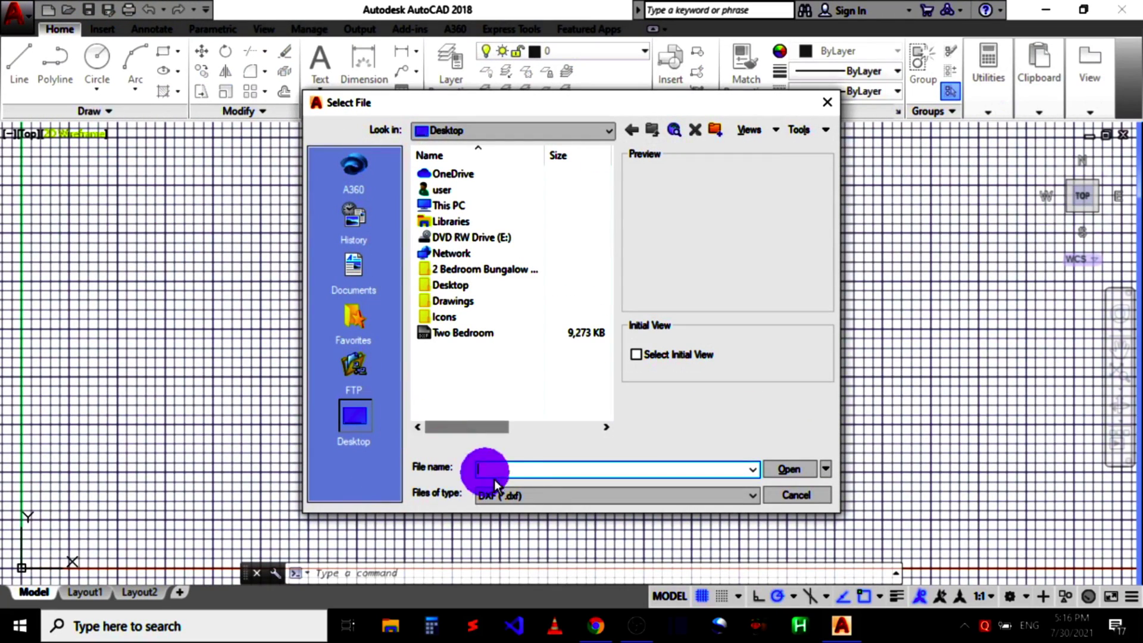
{"action": "left_click", "coordinate": [522, 494]}
{"action": "left_click", "coordinate": [353, 415]}
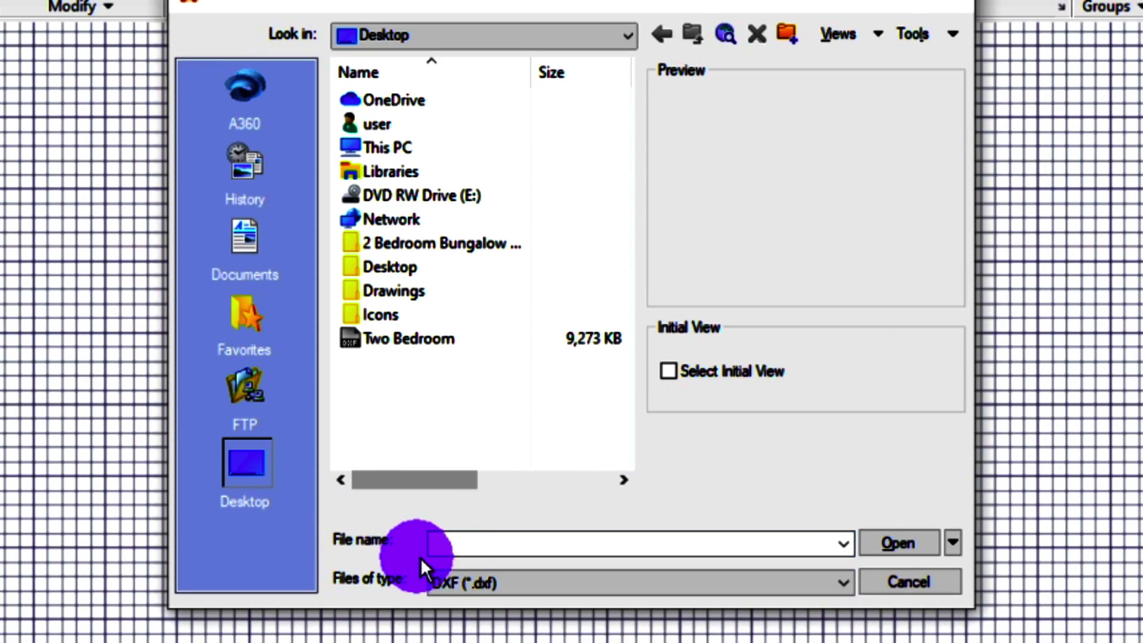
{"action": "left_click", "coordinate": [464, 579]}
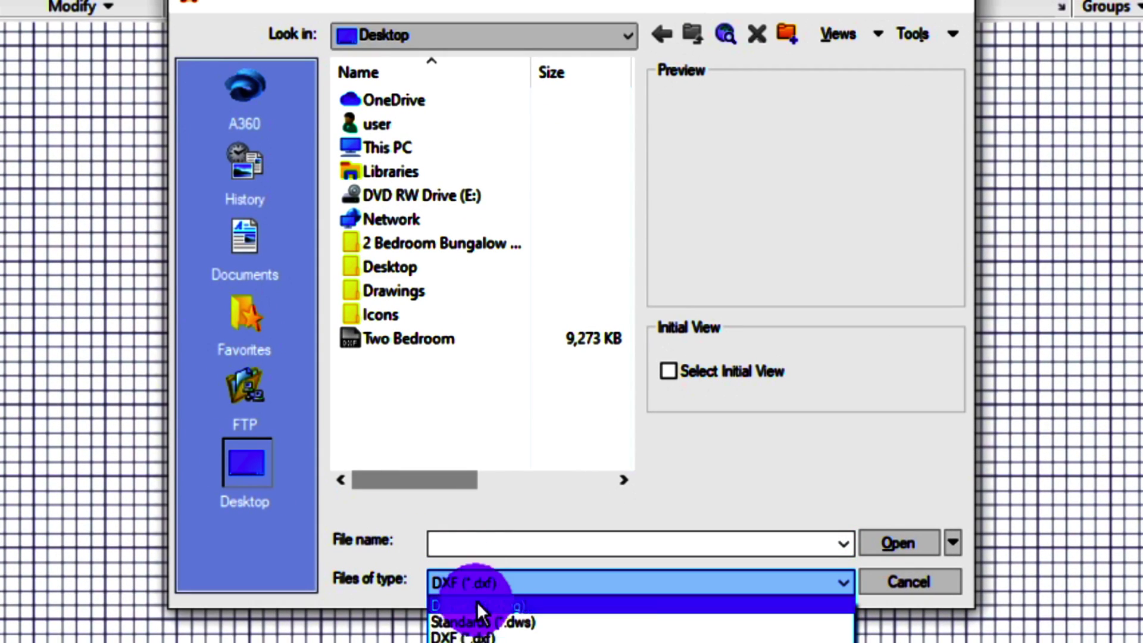
{"action": "left_click", "coordinate": [465, 636]}
{"action": "left_click", "coordinate": [405, 343]}
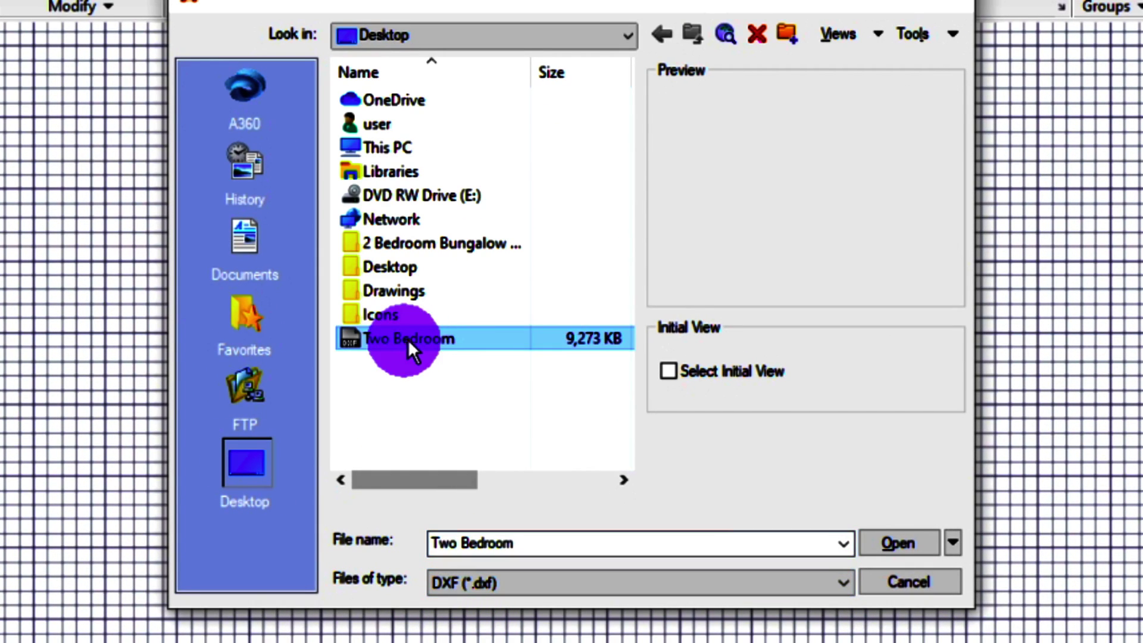
{"action": "left_click", "coordinate": [901, 545]}
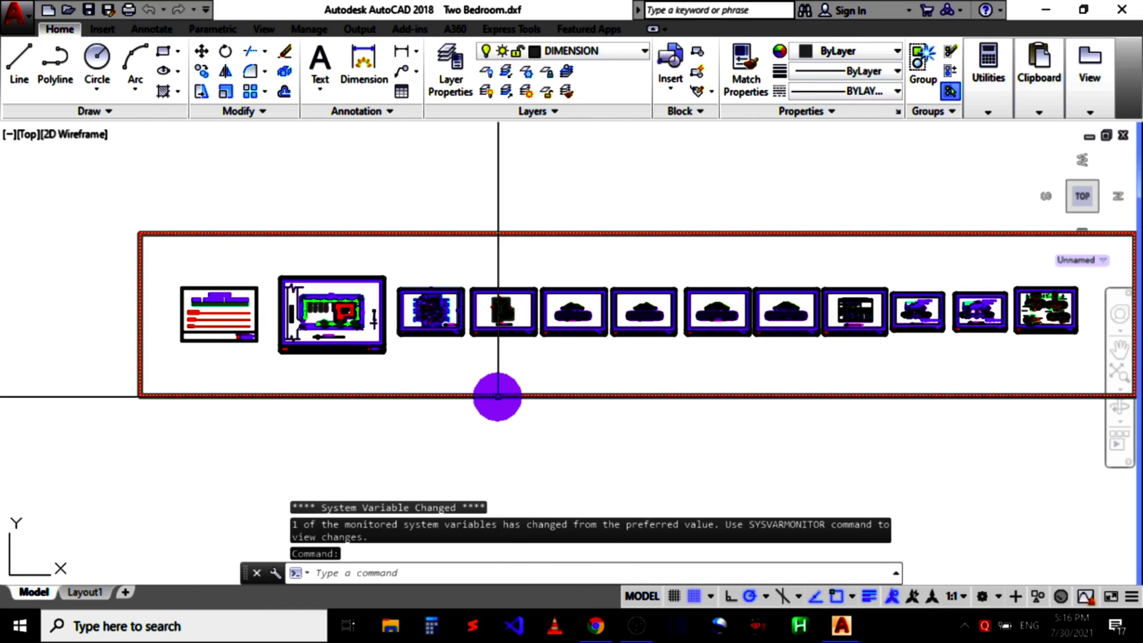
{"action": "scroll", "coordinate": [497, 396], "scroll_direction": "down", "scroll_amount": 2}
{"action": "scroll", "coordinate": [433, 370], "scroll_direction": "up", "scroll_amount": 5}
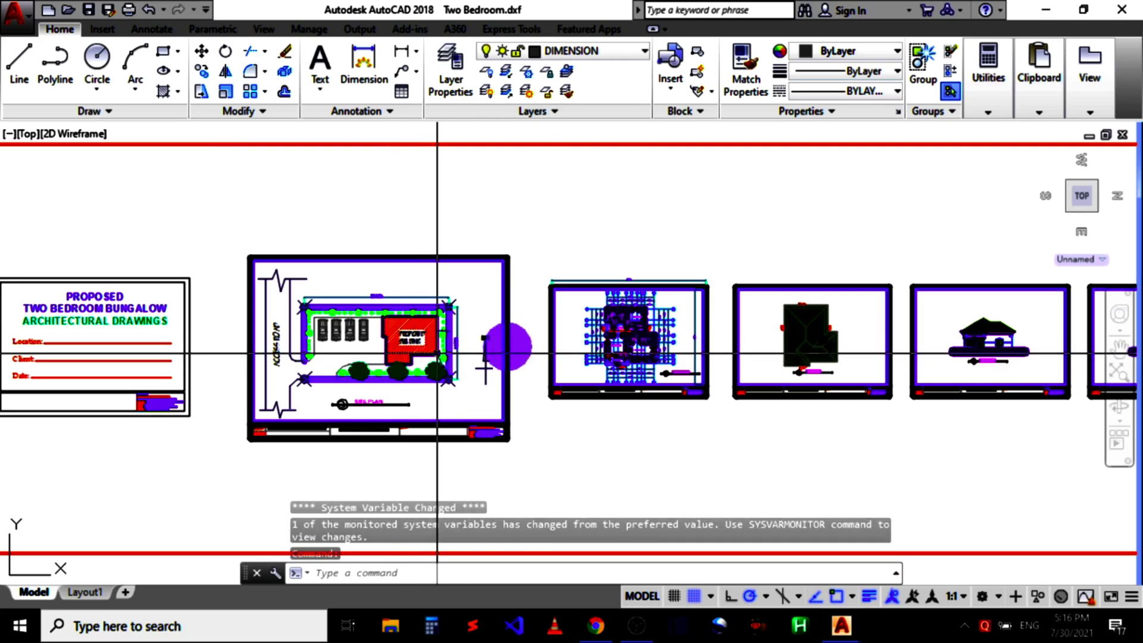
{"action": "scroll", "coordinate": [437, 349], "scroll_direction": "up", "scroll_amount": 4}
{"action": "scroll", "coordinate": [537, 349], "scroll_direction": "down", "scroll_amount": 3}
{"action": "scroll", "coordinate": [565, 341], "scroll_direction": "down", "scroll_amount": 5}
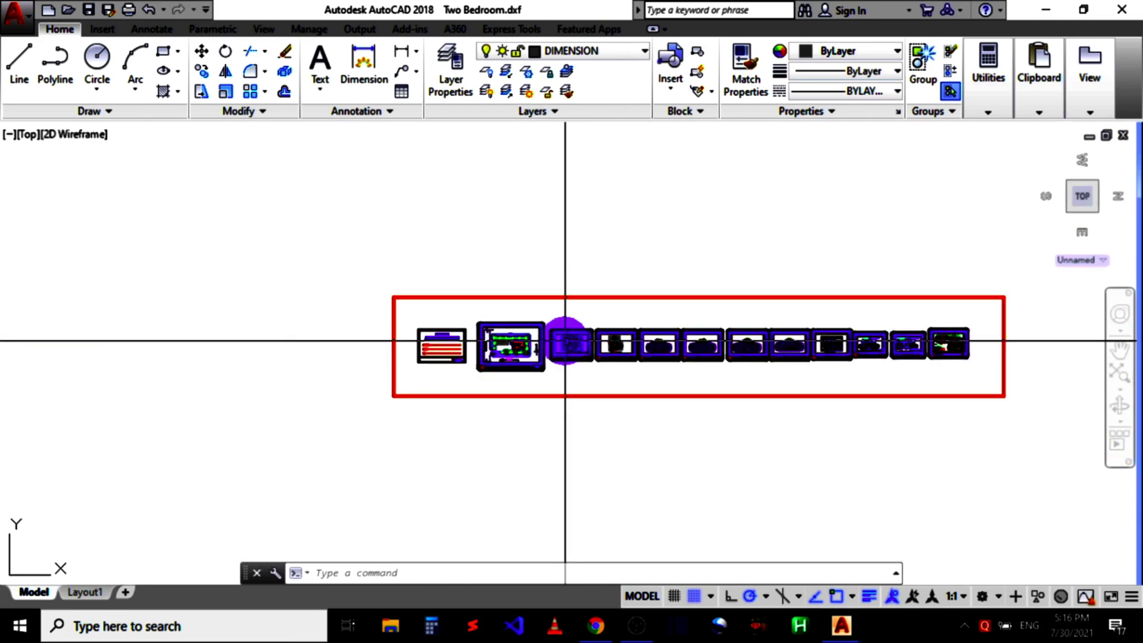
{"action": "scroll", "coordinate": [666, 340], "scroll_direction": "up", "scroll_amount": 4}
{"action": "scroll", "coordinate": [666, 339], "scroll_direction": "up", "scroll_amount": 3}
{"action": "scroll", "coordinate": [665, 340], "scroll_direction": "down", "scroll_amount": 7}
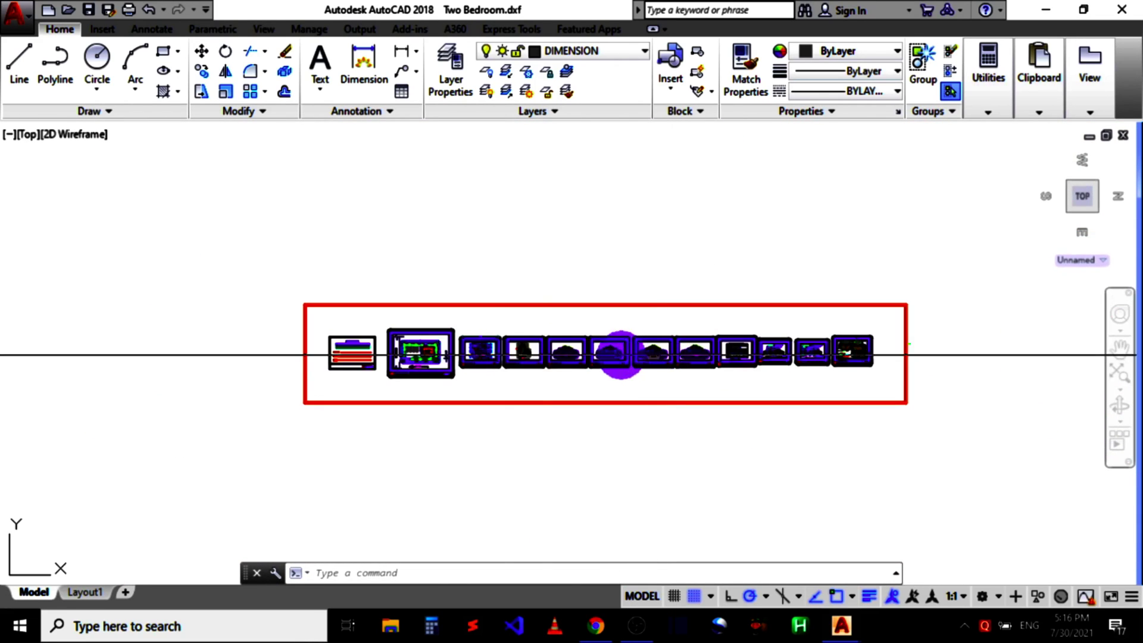
{"action": "scroll", "coordinate": [494, 379], "scroll_direction": "up", "scroll_amount": 2}
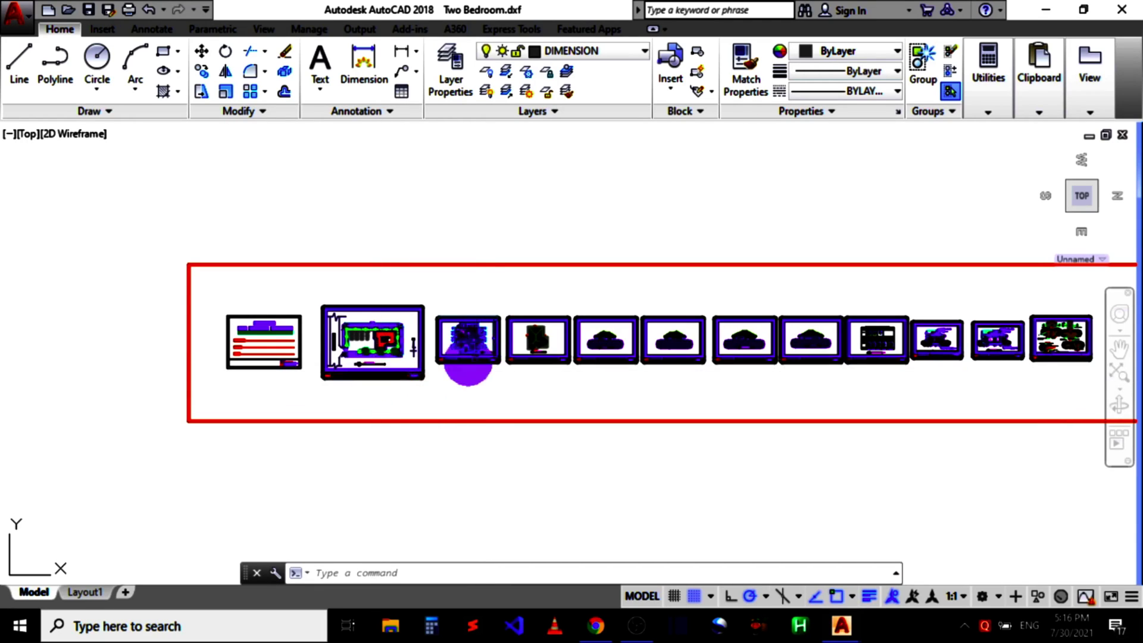
{"action": "scroll", "coordinate": [465, 358], "scroll_direction": "up", "scroll_amount": 3}
{"action": "scroll", "coordinate": [447, 349], "scroll_direction": "up", "scroll_amount": 2}
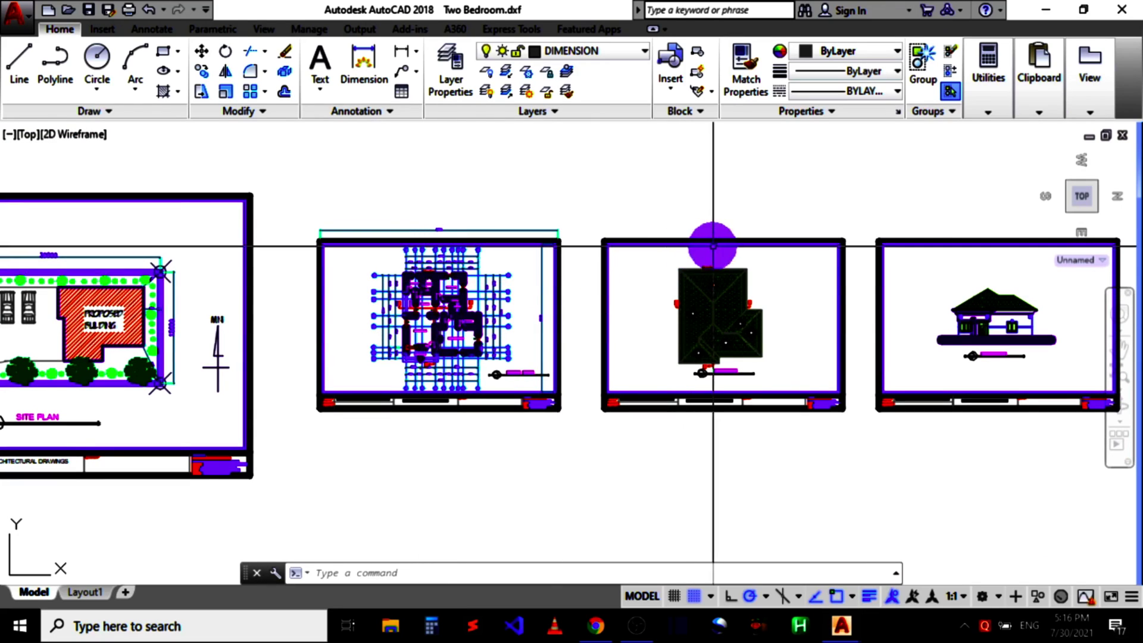